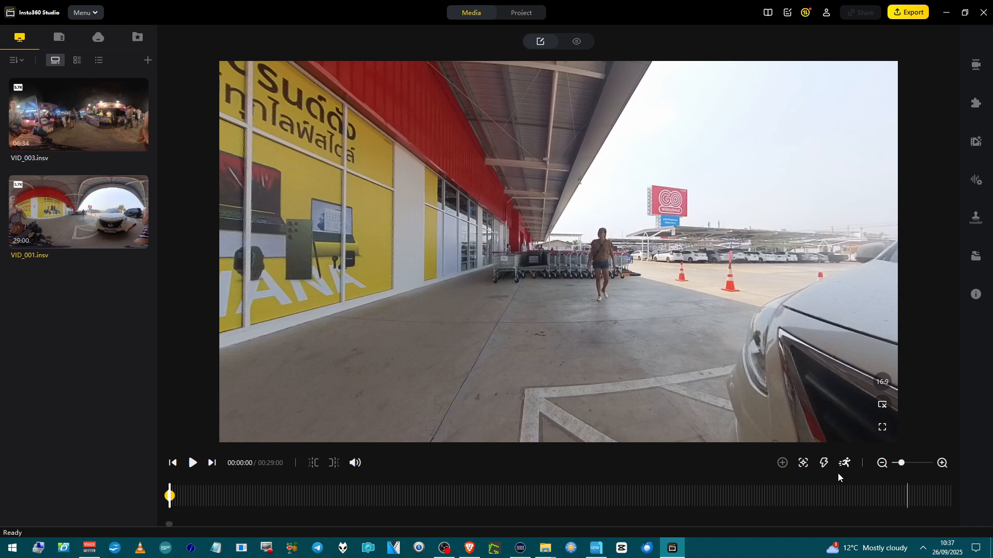
Add a keyframe at 00:00:06 in VID_001.insv and set its pan angle to 180°.
key(space)
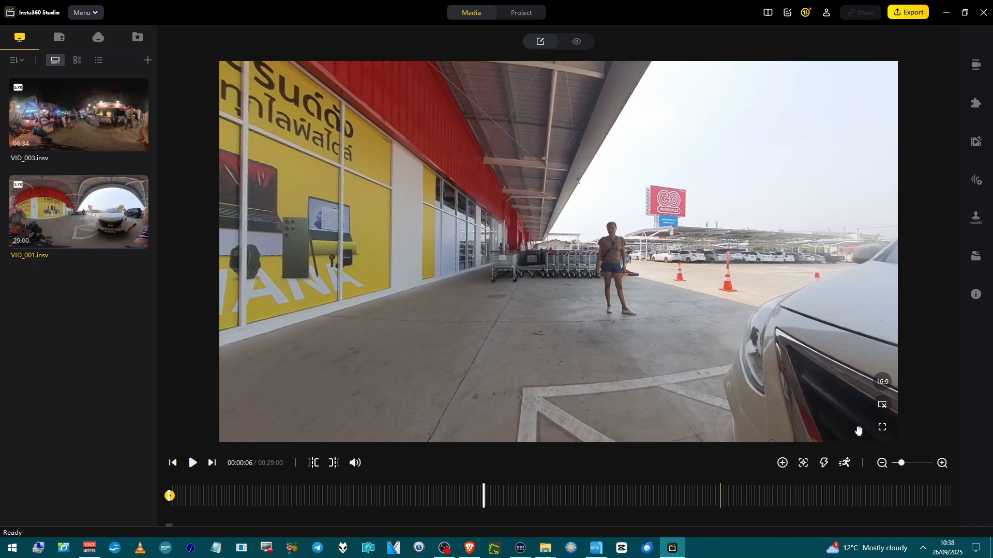
click(783, 463)
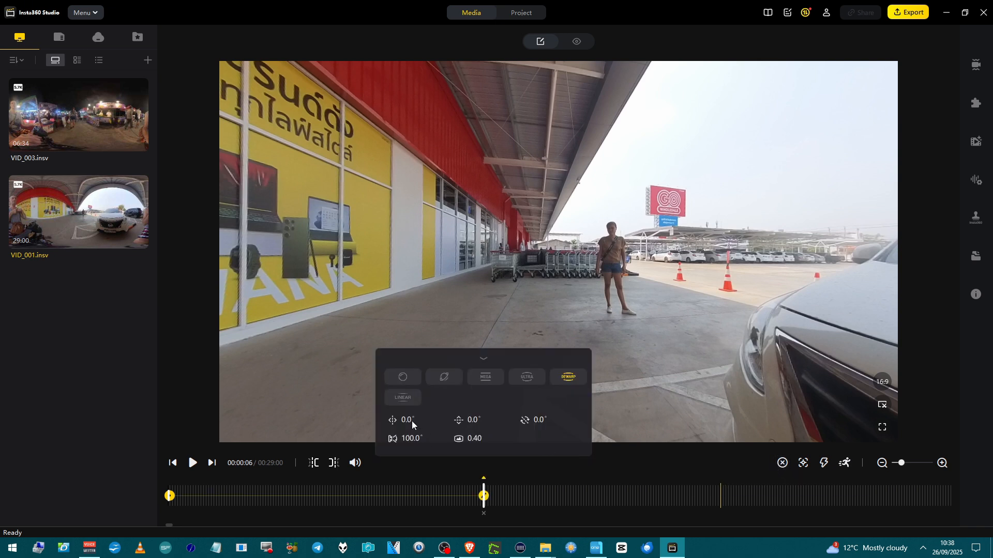
mouse_move(408, 420)
mouse_down()
mouse_move(399, 423)
mouse_move(407, 440)
mouse_up()
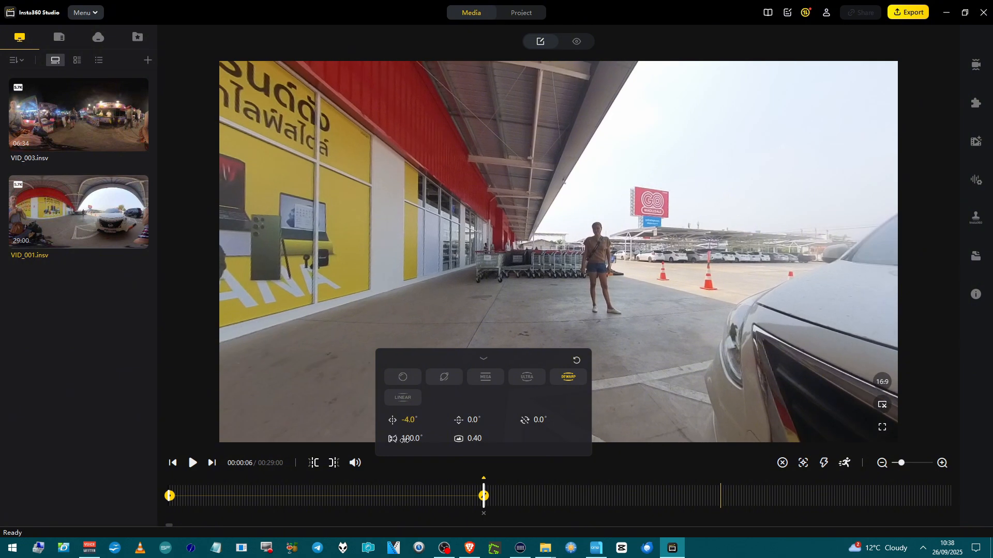
click(412, 423)
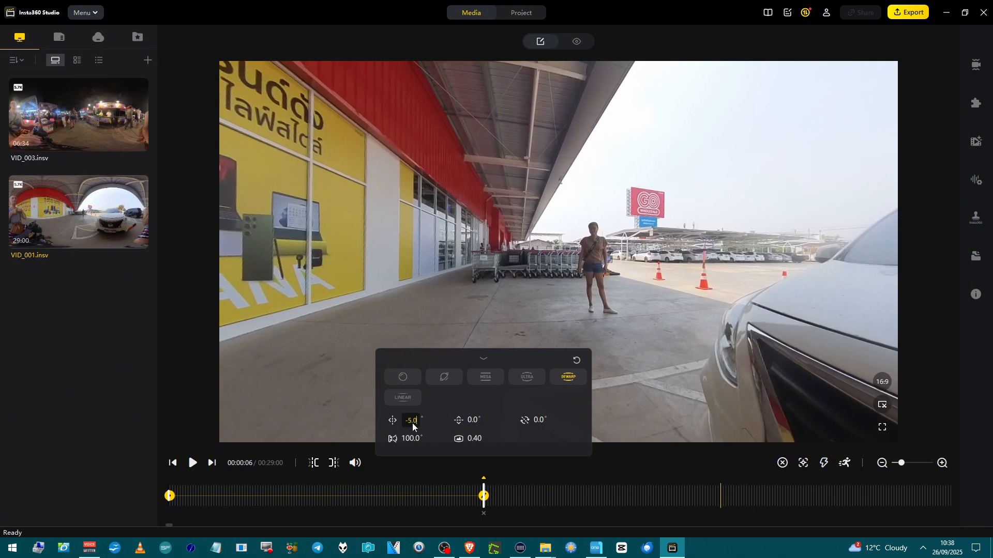
key(Return)
key(Return)
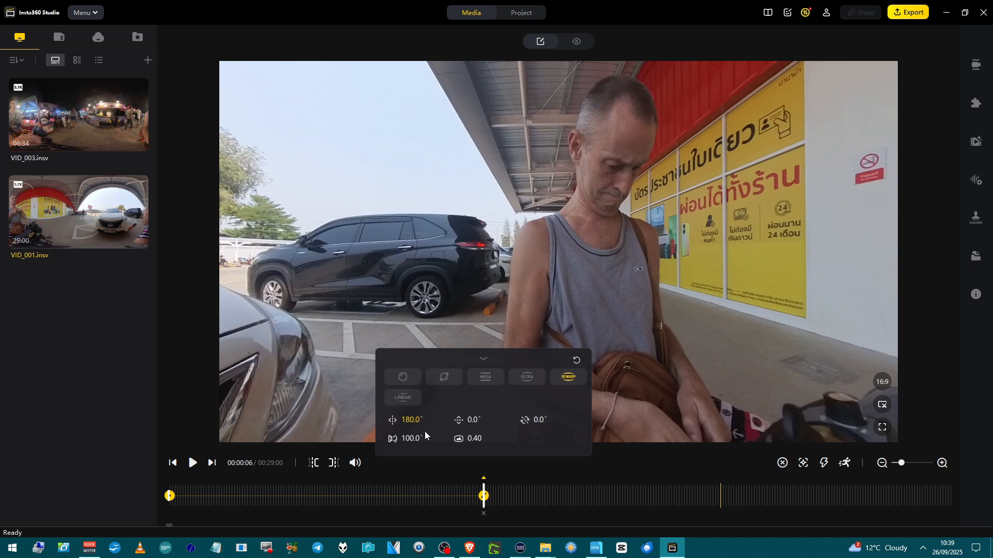
Readjust the 6-second keyframe's pan angle by hand to about -20° and finally to -2°.
drag(415, 423, 303, 448)
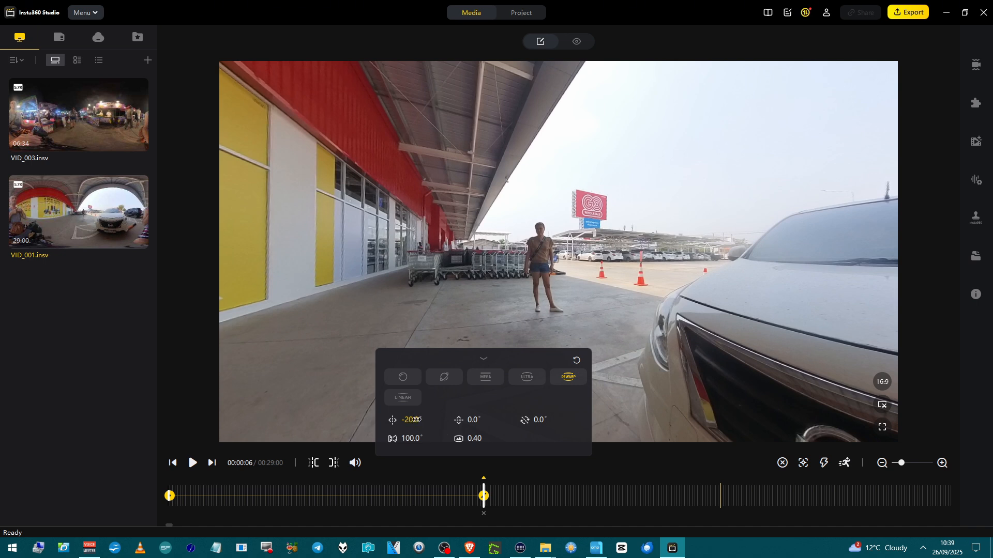
drag(414, 421, 426, 441)
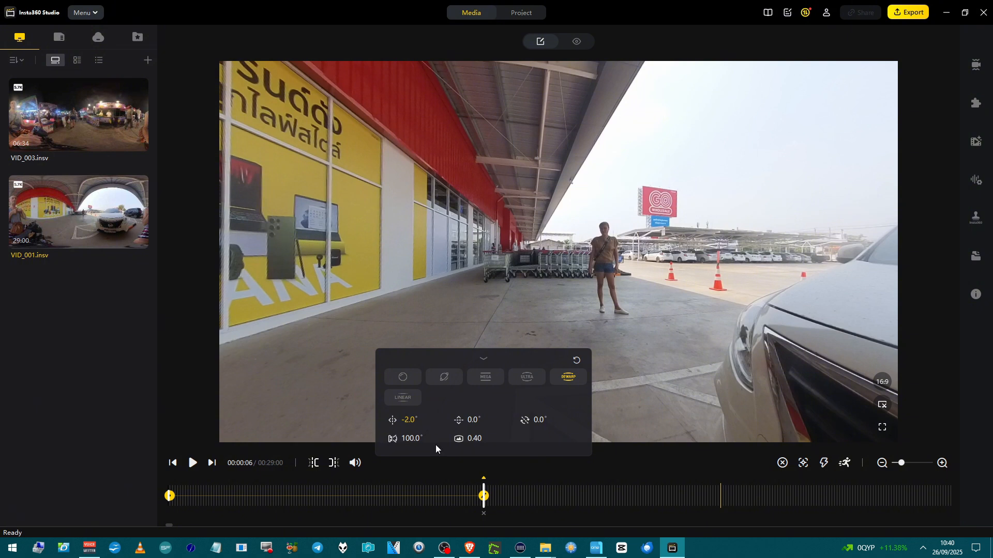
Switch to Stream Deck and place a new Multi Action on the last key of the bottom row.
click(520, 548)
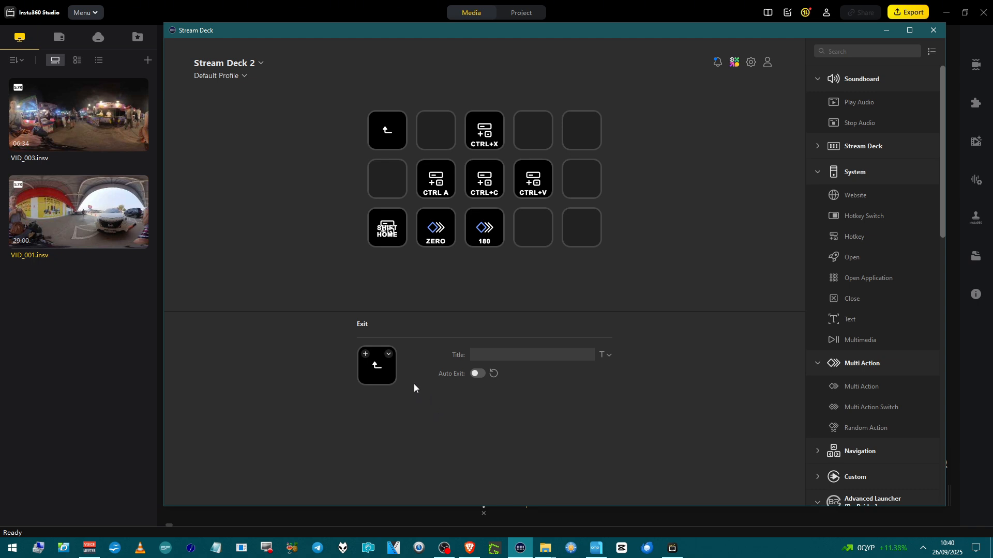
click(431, 228)
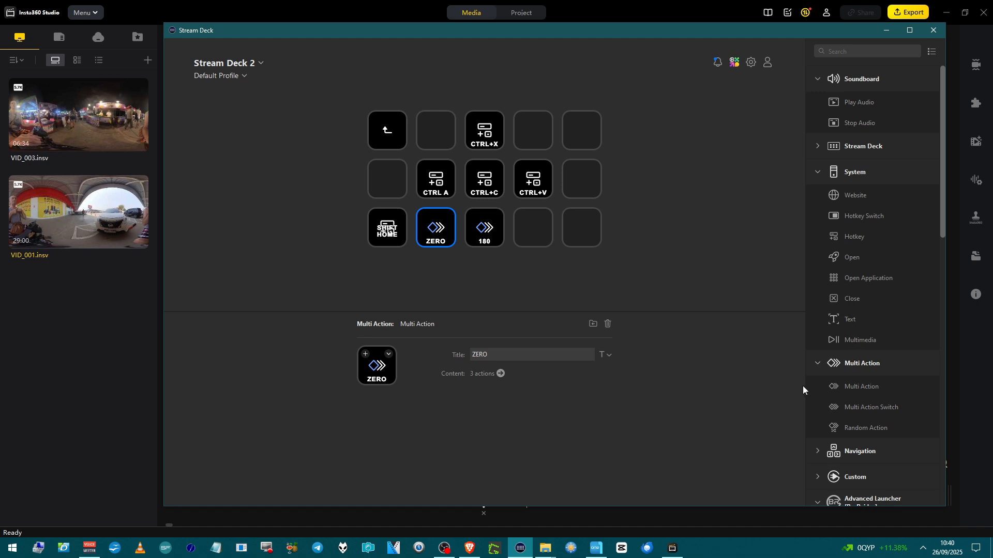
click(855, 364)
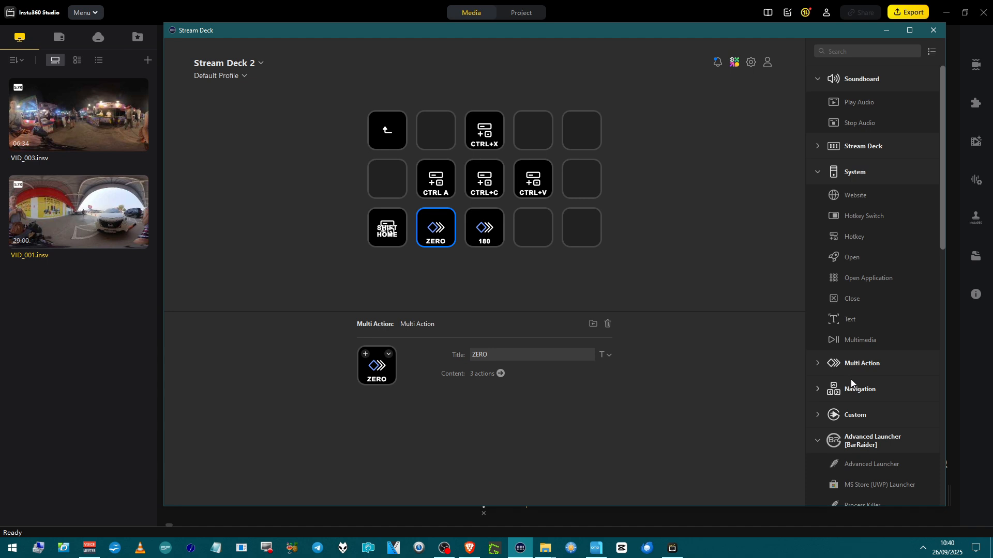
click(821, 362)
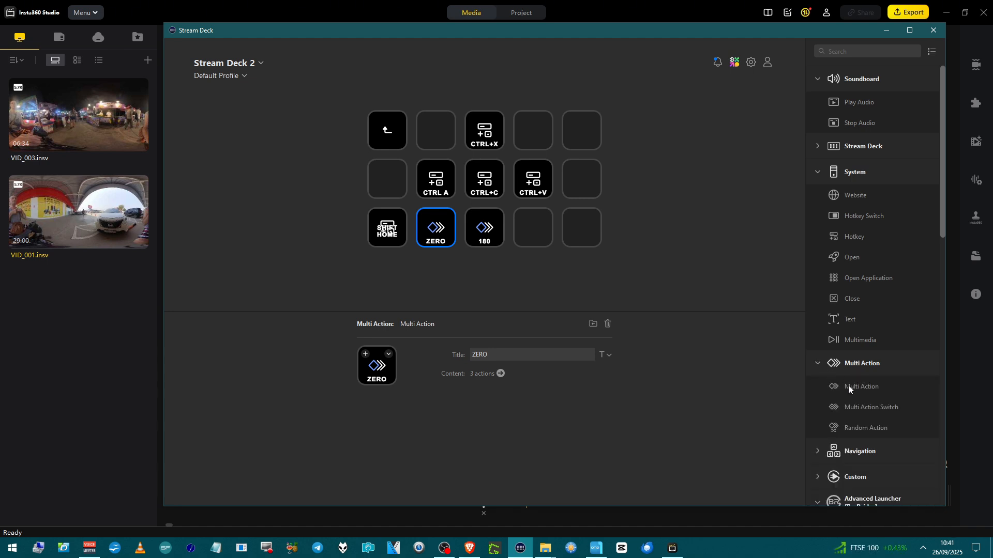
drag(848, 387, 575, 223)
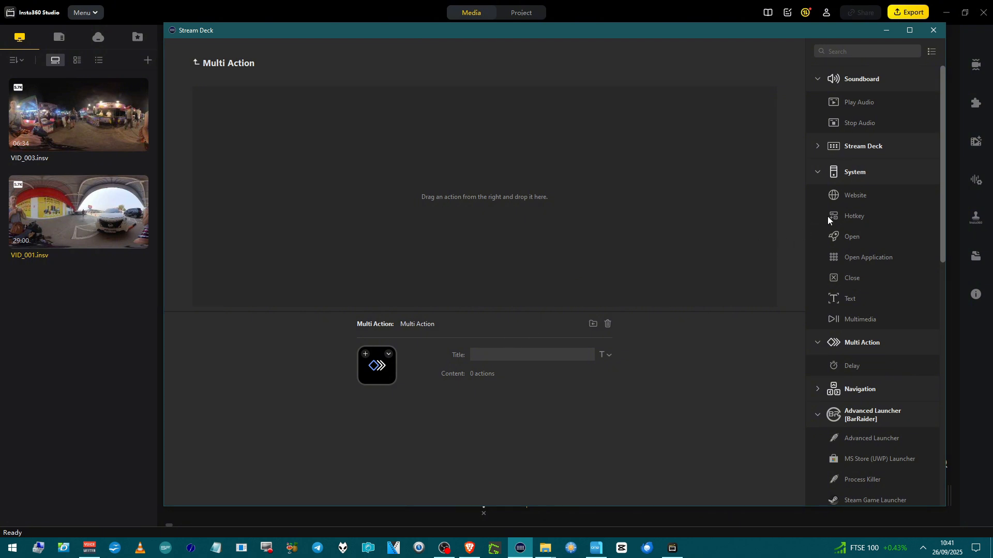
Add two Hotkey actions to the multi action and assign Shift+Home to the first one.
drag(845, 213, 609, 191)
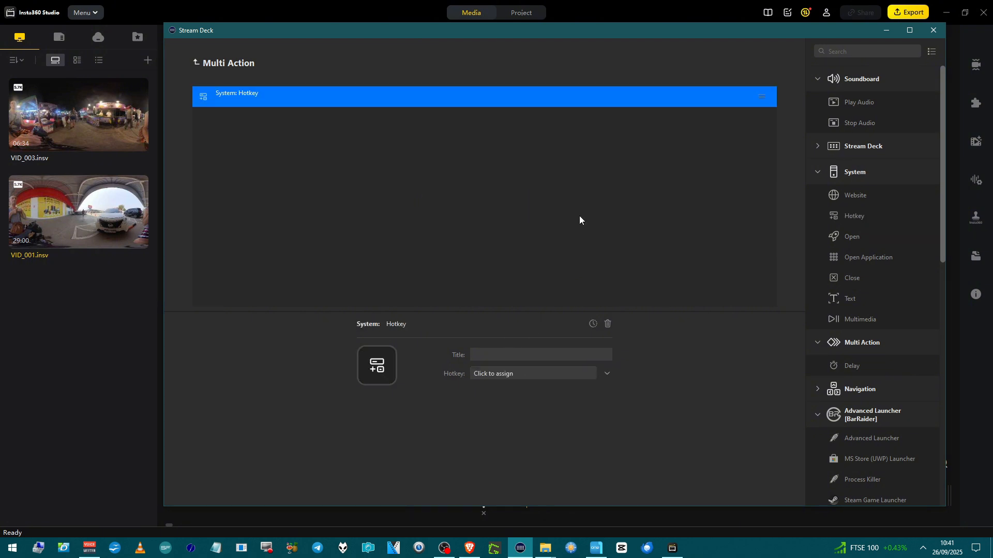
drag(851, 216, 615, 148)
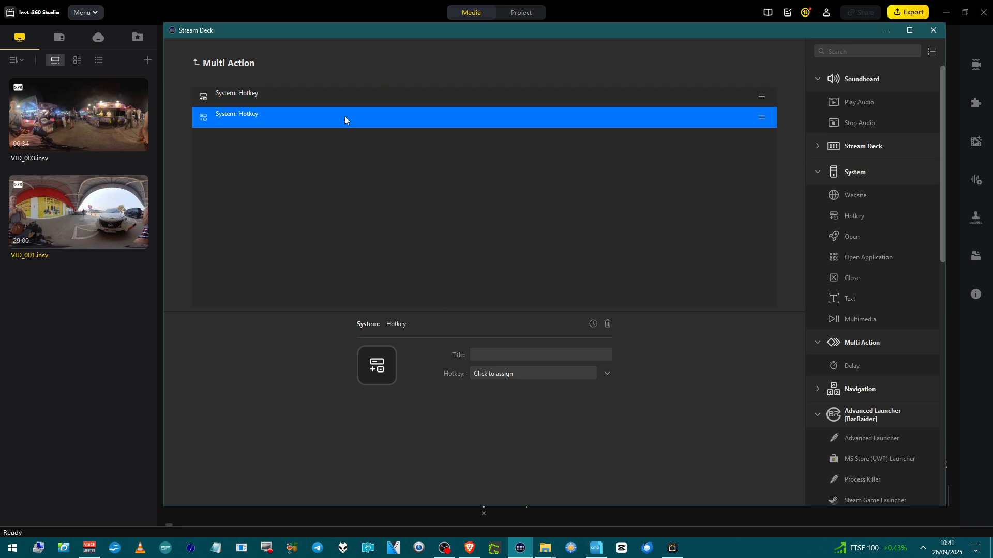
click(341, 103)
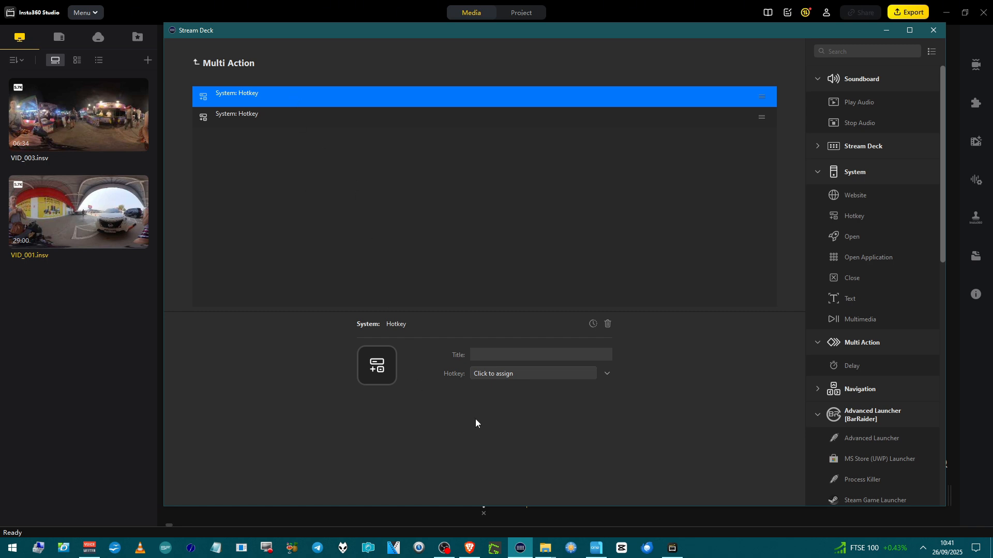
click(485, 373)
key(shift+Home)
Assign the 0 key to the second Hotkey action.
click(421, 117)
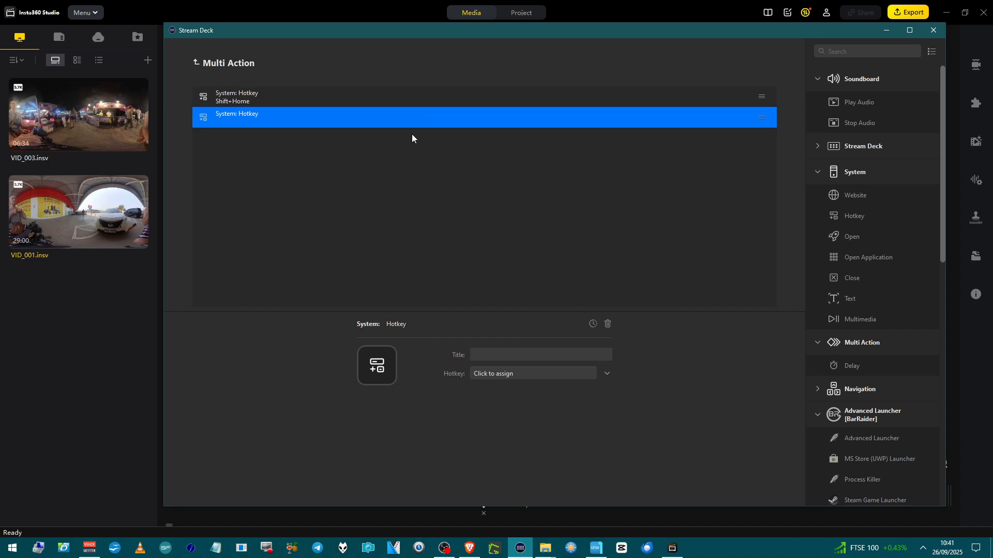
click(477, 379)
key(0)
Add a third Hotkey action at the end of the sequence and assign Return to it.
drag(840, 219, 478, 212)
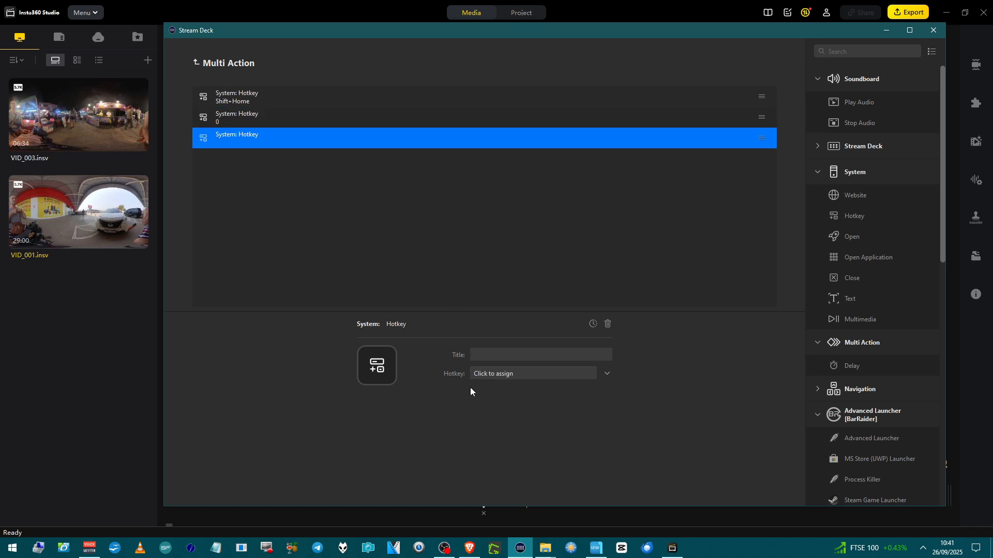
click(477, 376)
key(Return)
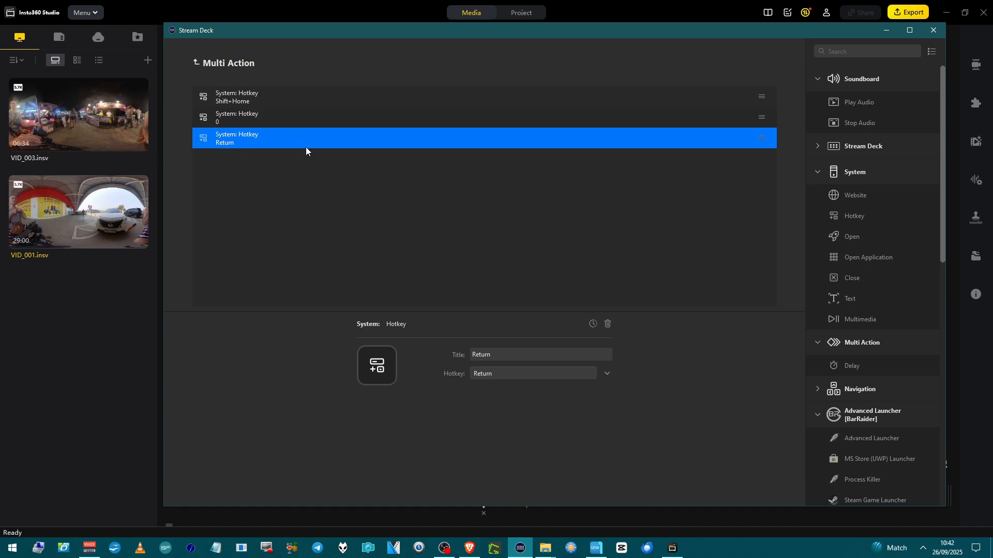
Reassign the second Hotkey action to 1 and delete that action from the sequence.
click(294, 122)
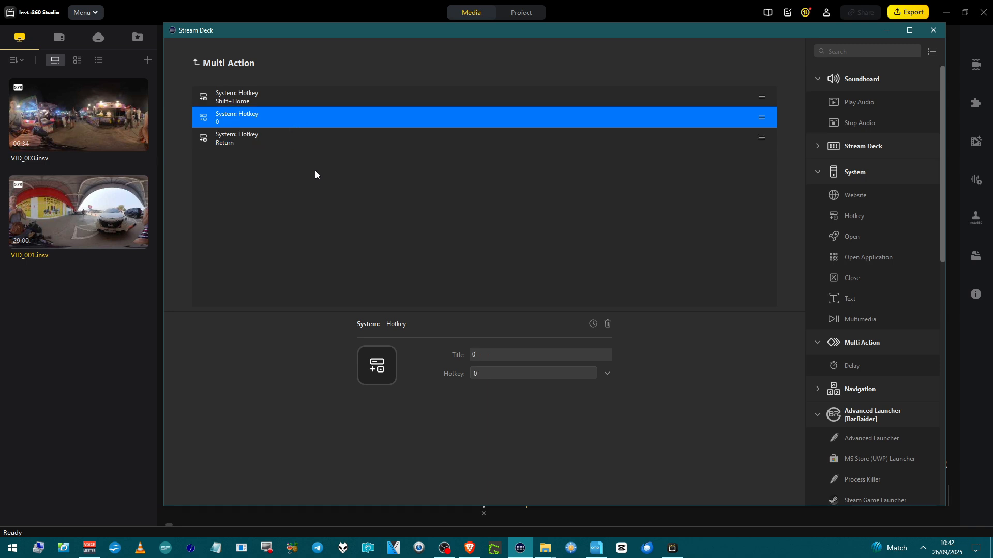
click(501, 375)
key(1)
right_click(396, 119)
click(417, 148)
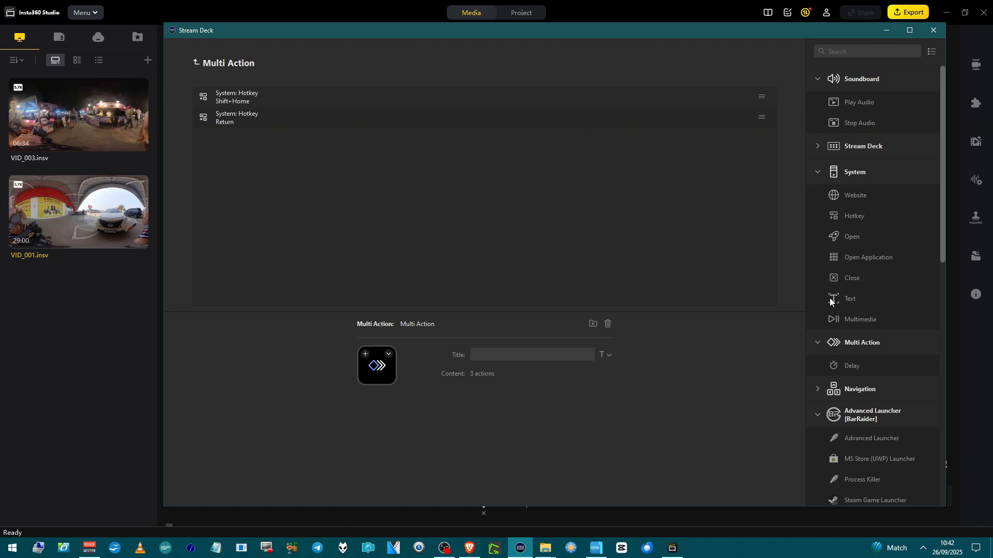
Insert a Text action between the Shift+Home and Return hotkeys with the text 180 and no Enter after the message.
drag(833, 299, 363, 107)
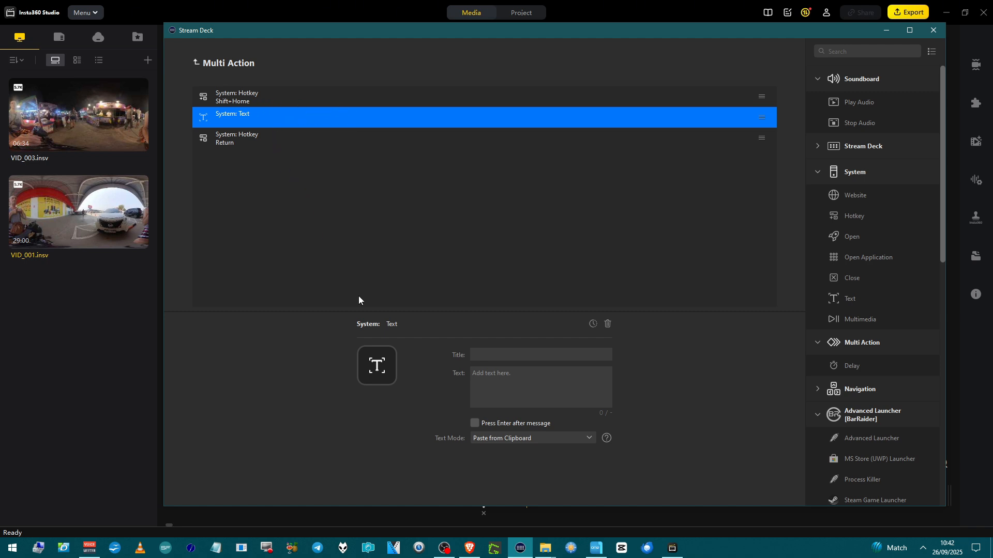
click(486, 390)
text(180)
click(475, 423)
click(477, 424)
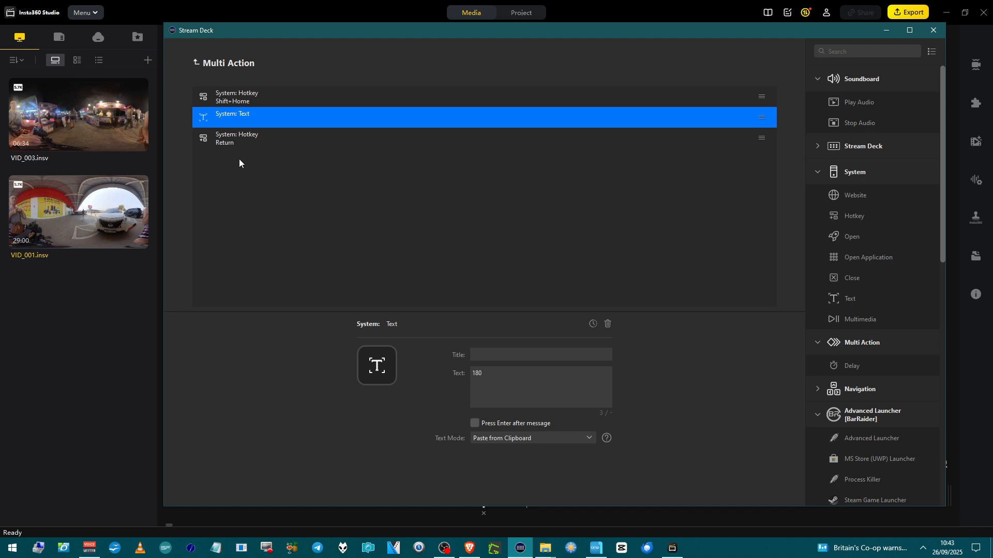
Go back to the key layout, title the new multi action 180 and show its icon options.
click(197, 63)
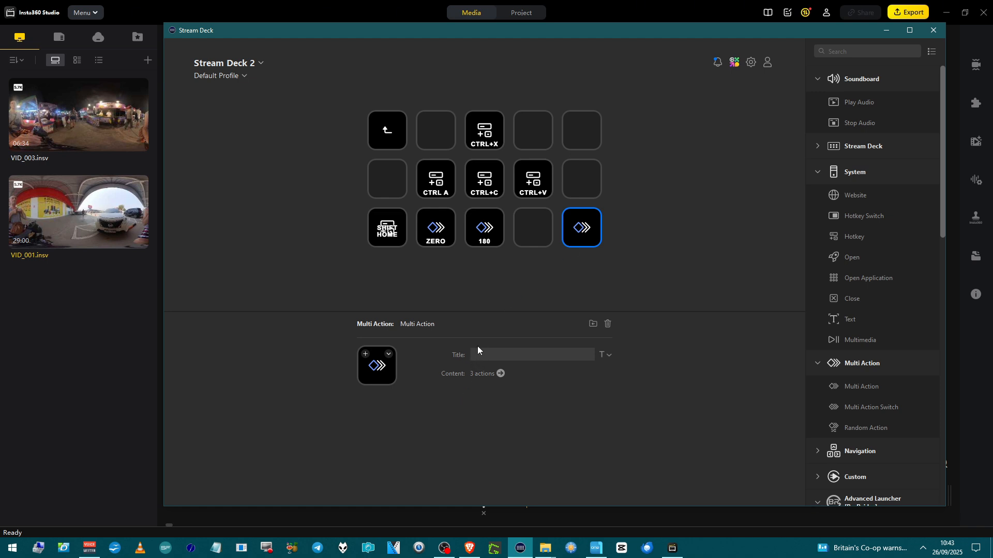
text(180)
click(389, 356)
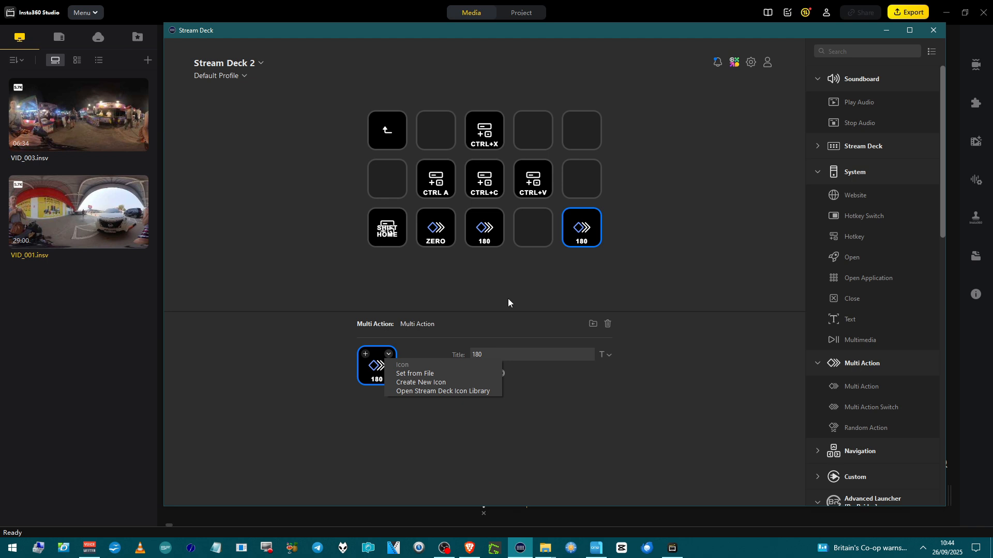
Return to Insta360 Studio and set the 6-second keyframe's pan angle to 180°.
click(519, 547)
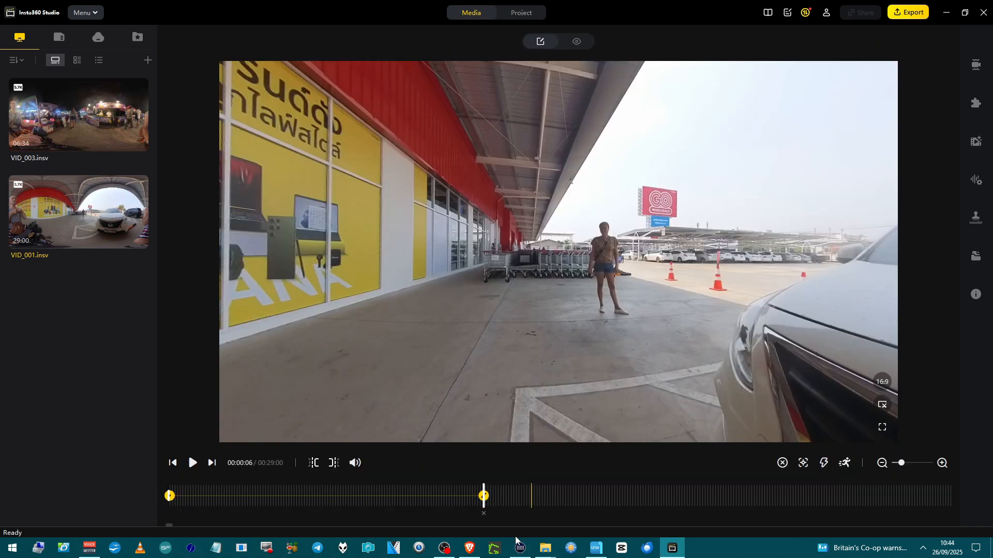
click(482, 497)
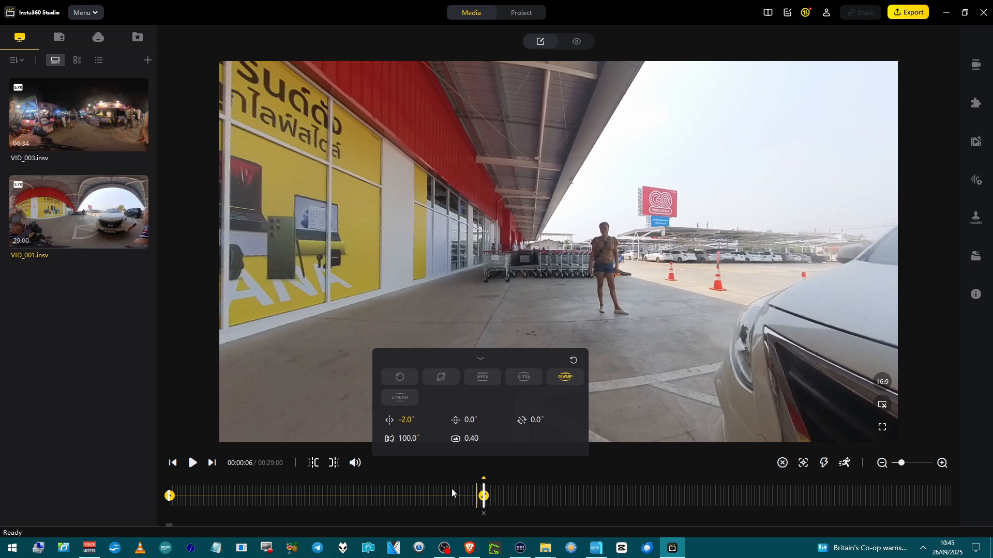
click(409, 421)
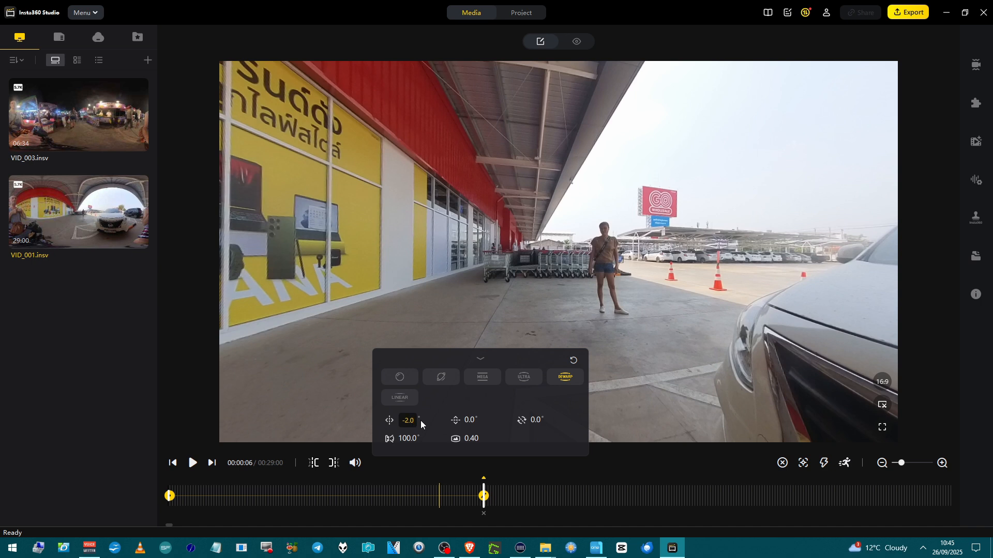
key(BackSpace)
key(BackSpace)
key(BackSpace)
key(BackSpace)
text(180)
key(Return)
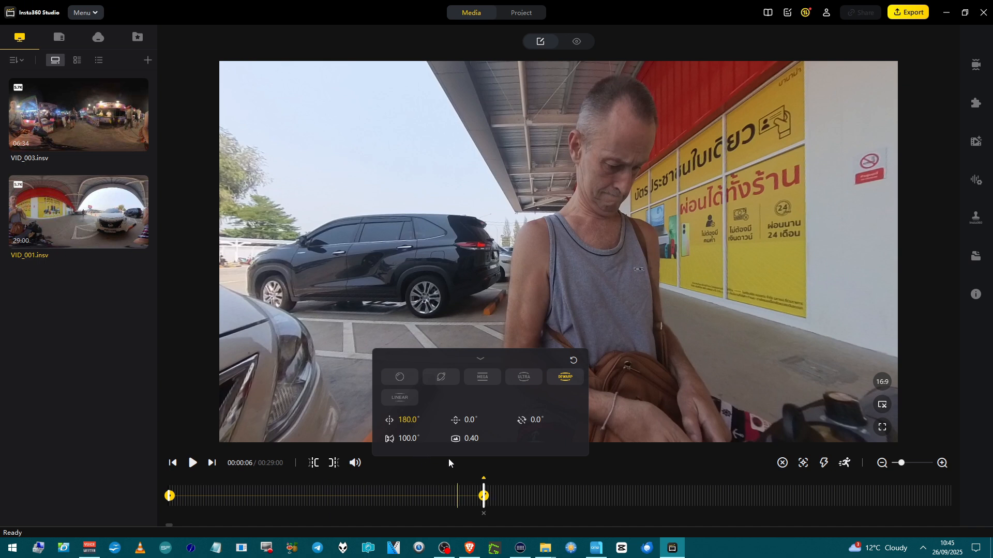
Turn off the transition between the two keyframes and play the clip briefly.
click(443, 497)
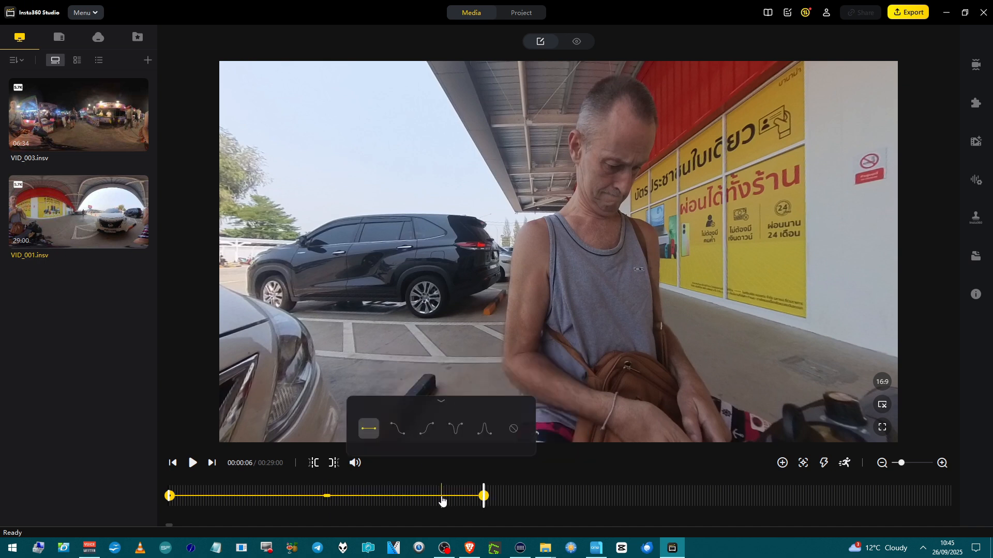
click(514, 429)
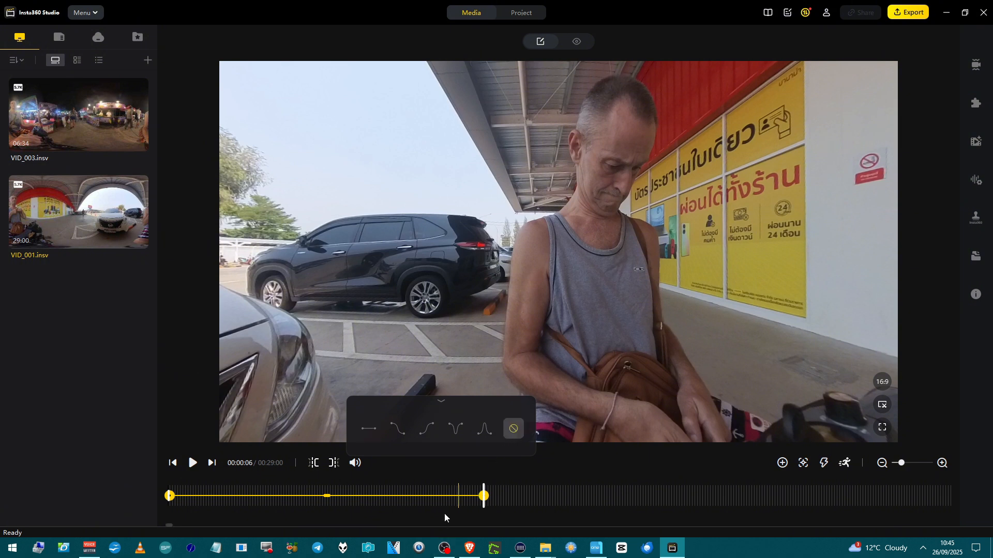
click(446, 500)
key(space)
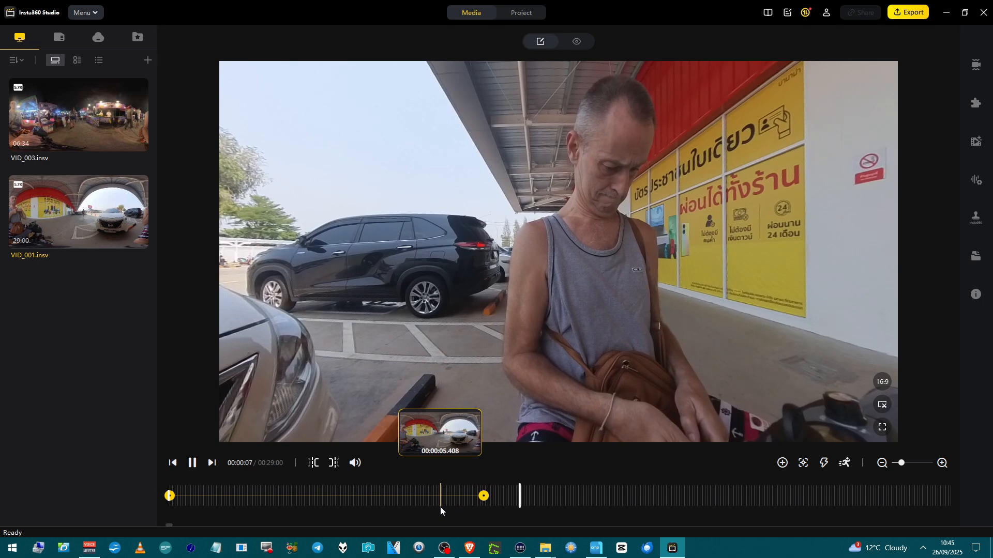
key(space)
Set the straight-line transition between the two keyframes and preview the pan from about 4 seconds and from about 1 second.
click(453, 500)
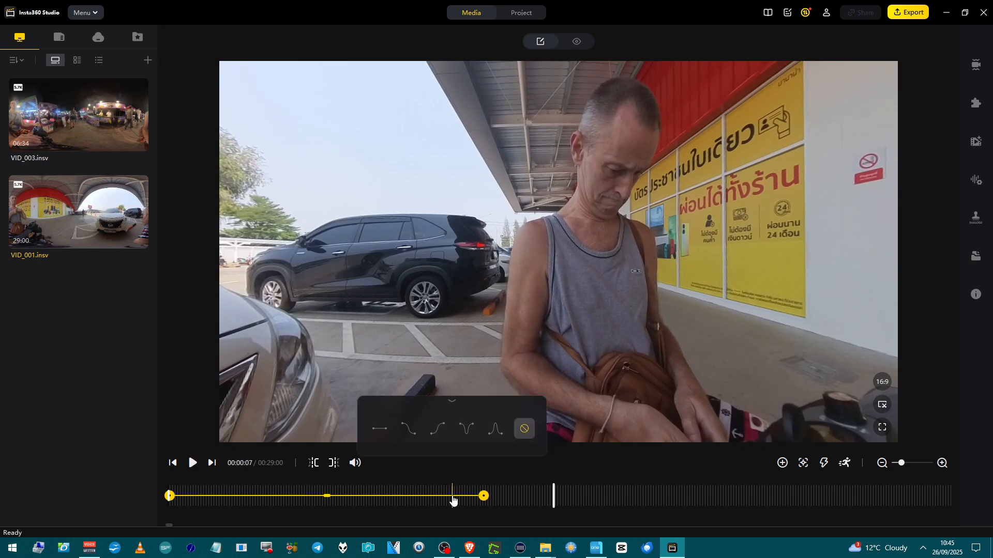
click(380, 431)
click(406, 496)
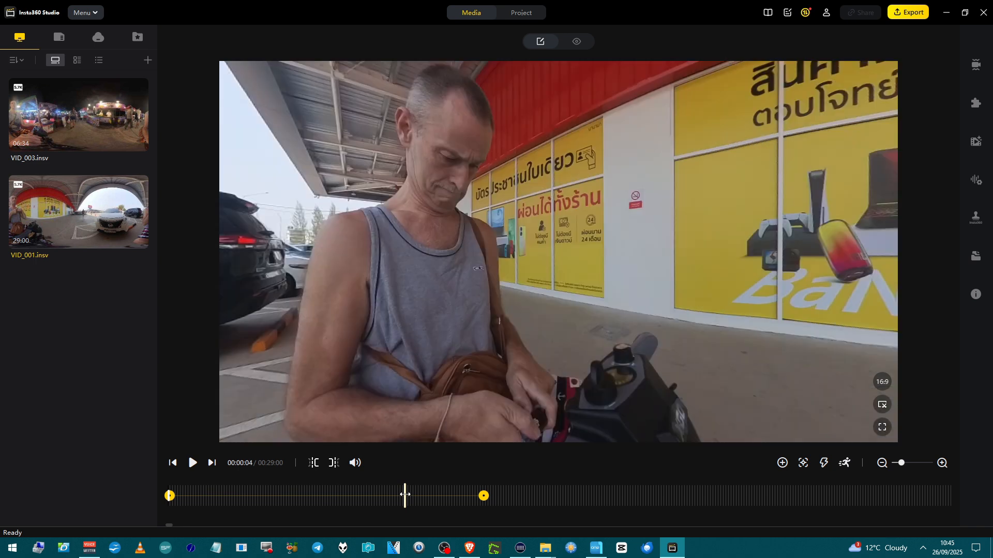
key(space)
key(space)
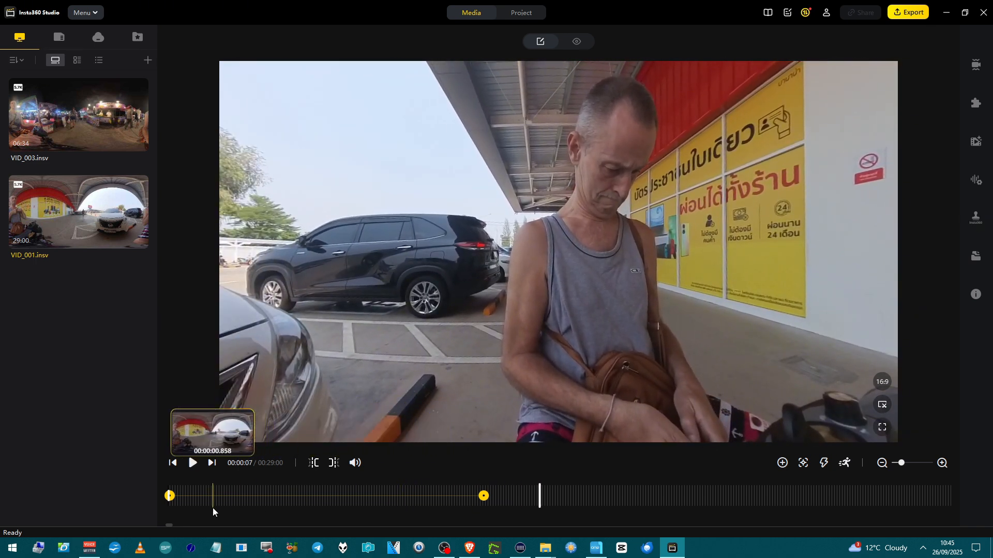
click(213, 507)
key(space)
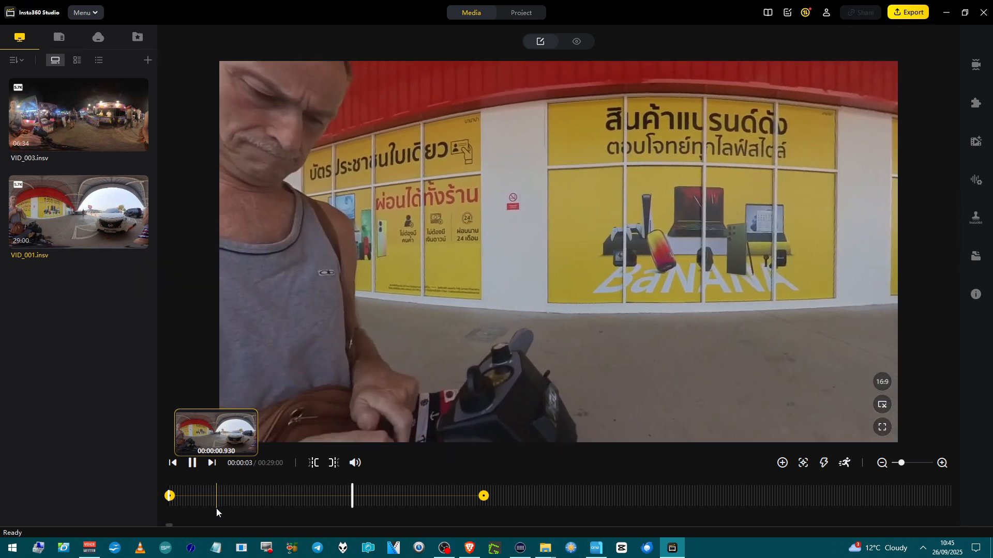
Stop the playback, set the 6-second keyframe's pan angle to -180° and preview the transition between the two keyframes.
key(space)
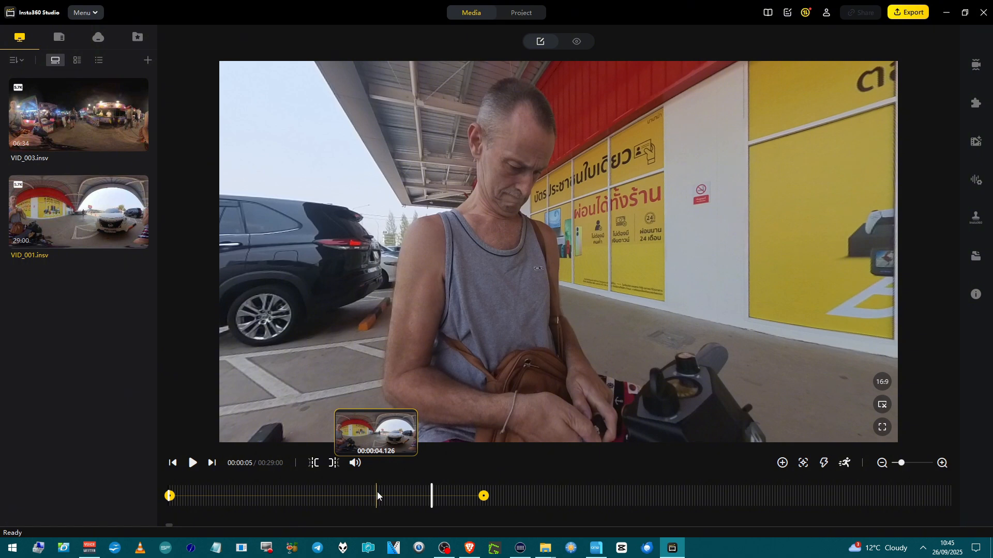
click(484, 497)
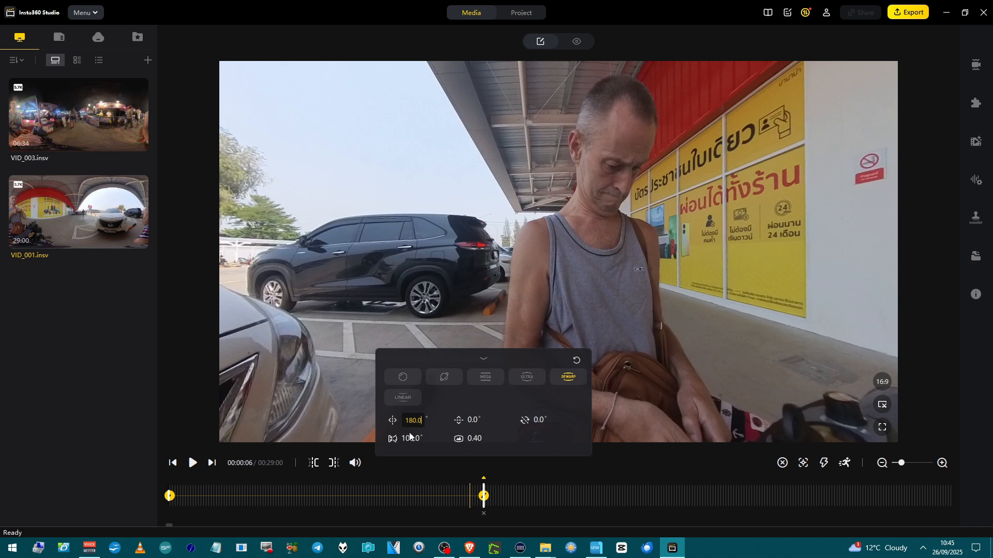
text(-)
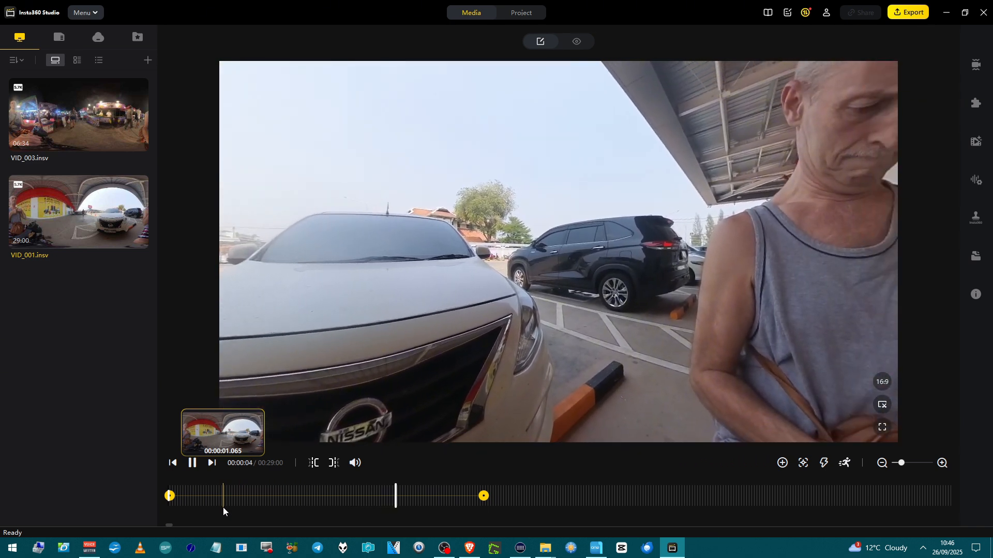
key(space)
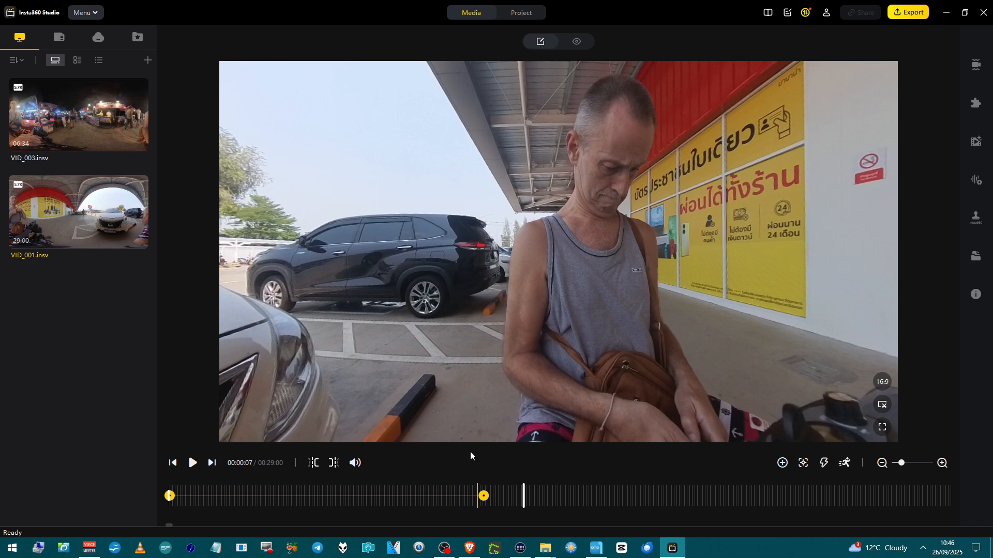
Open the 6-second keyframe's pan angle for editing.
click(483, 498)
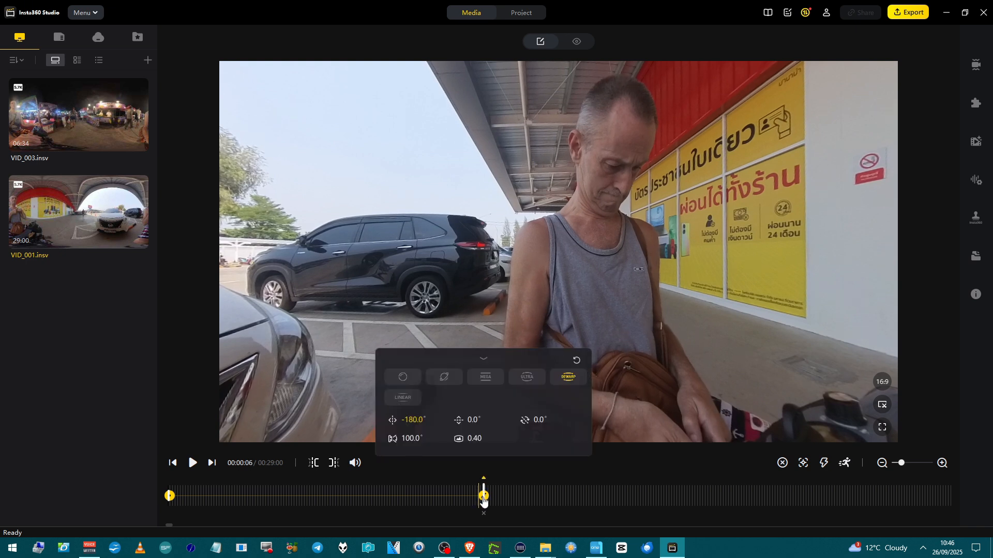
click(404, 421)
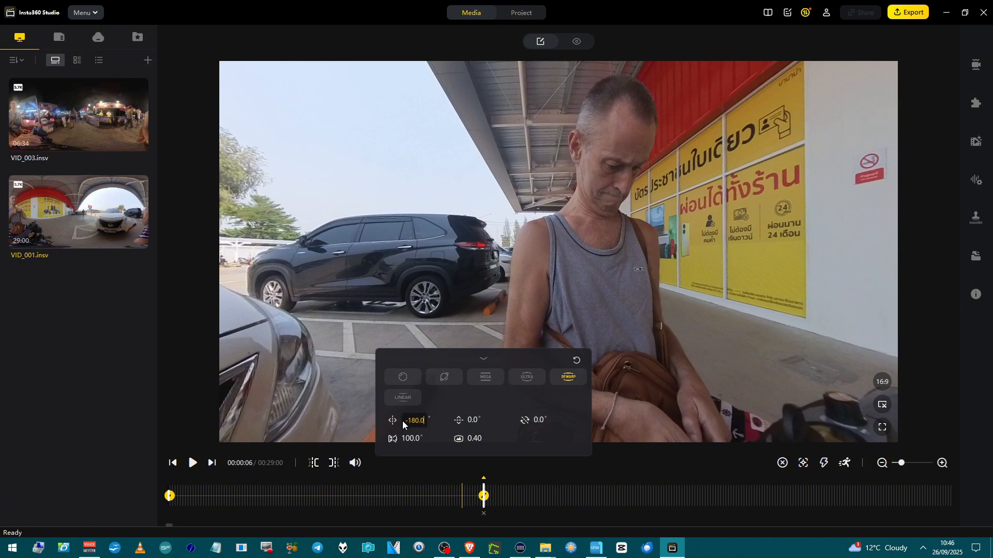